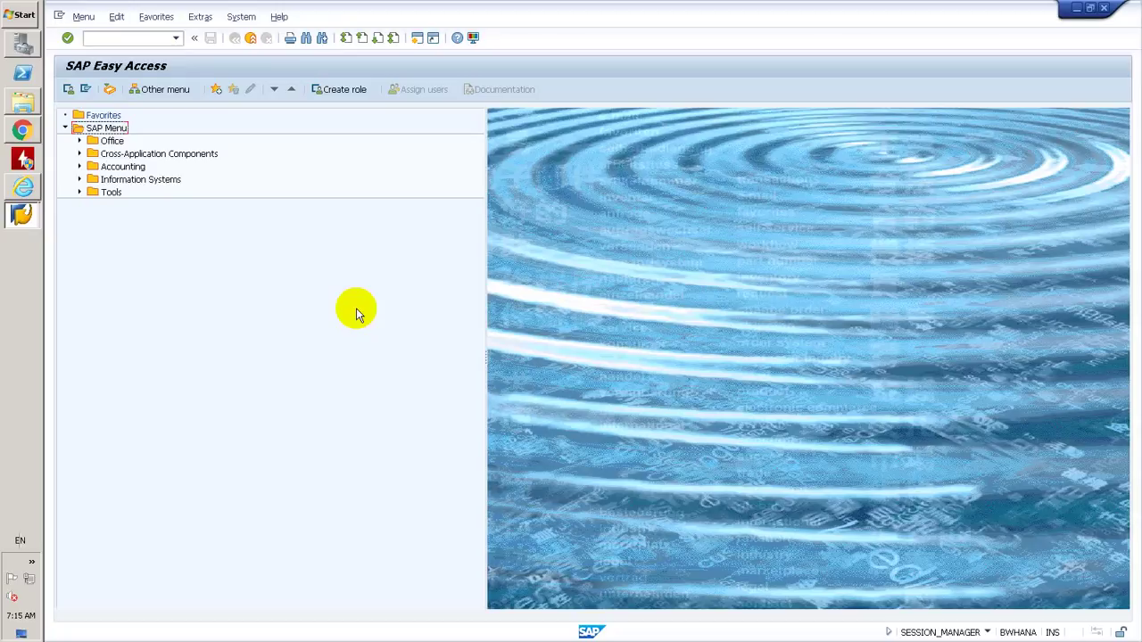
Start transaction UJBR with Execute Backup and Foreground selected.
{"action": "left_click", "coordinate": [141, 37]}
{"action": "left_click", "coordinate": [115, 37]}
{"action": "type", "text": "ujbr"}
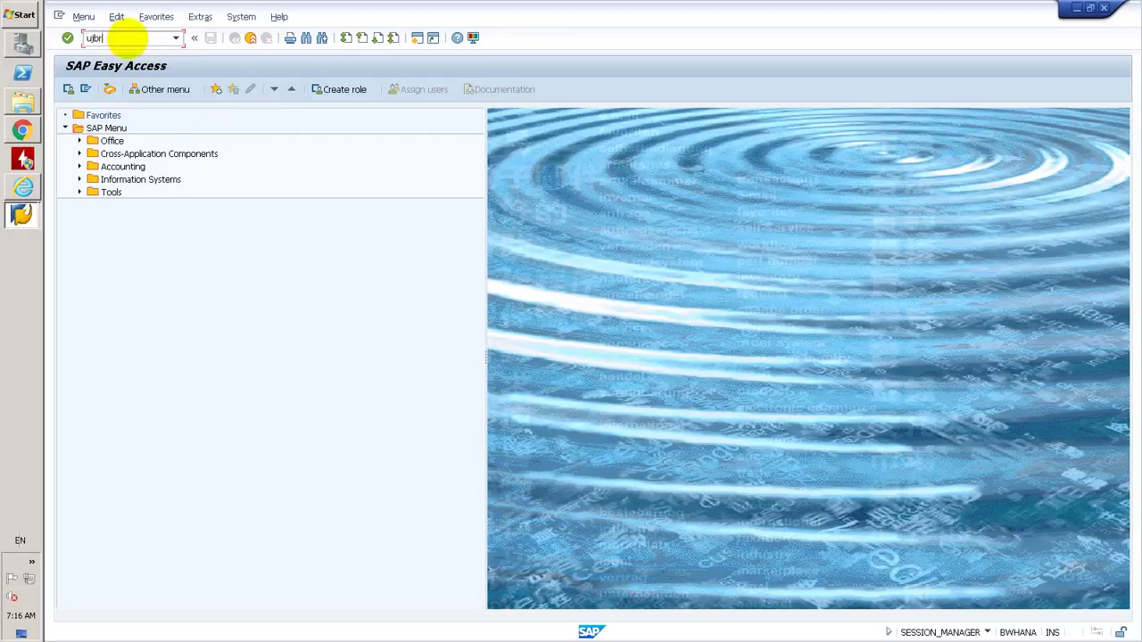
{"action": "key", "text": "Return"}
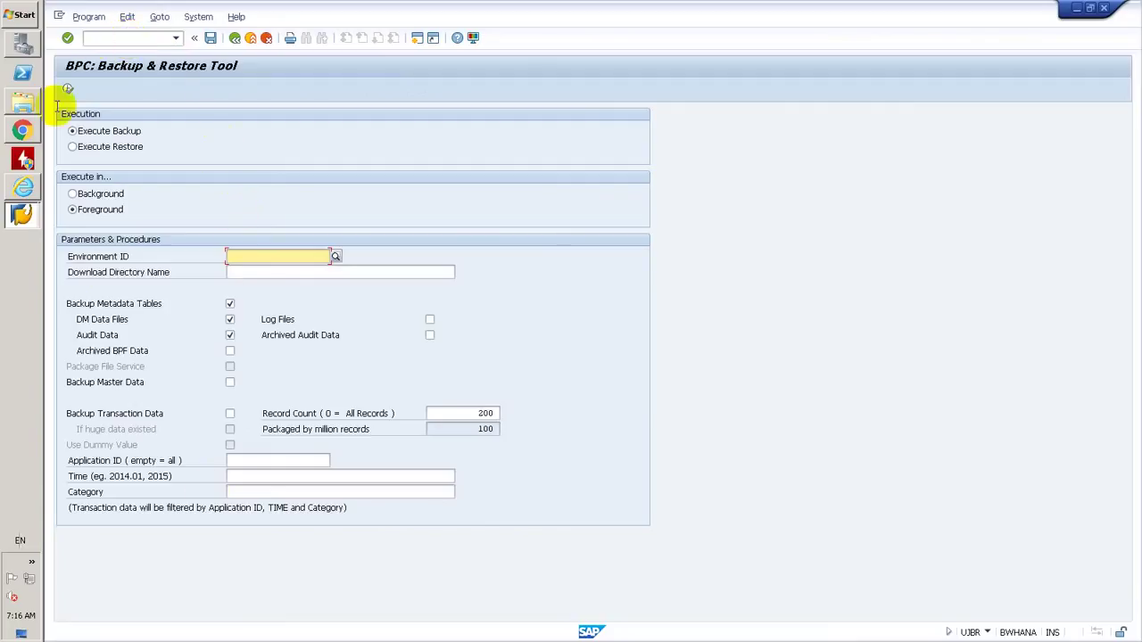
{"action": "left_click", "coordinate": [86, 131]}
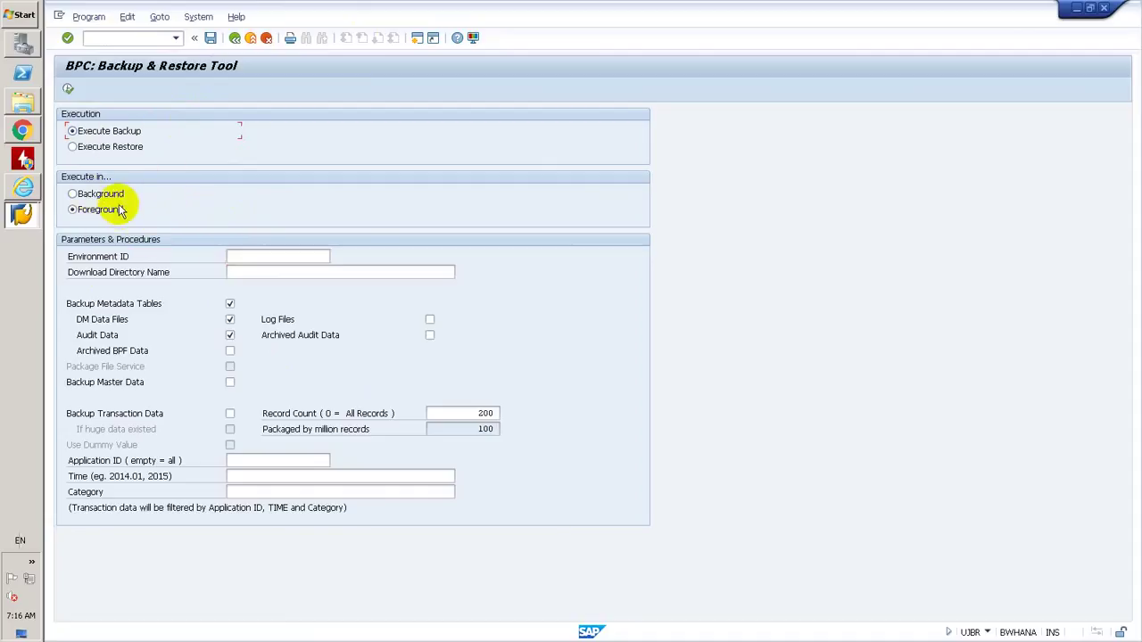
Pick PLANNING_BACKUP as the Environment ID from the value list.
{"action": "left_click", "coordinate": [282, 256]}
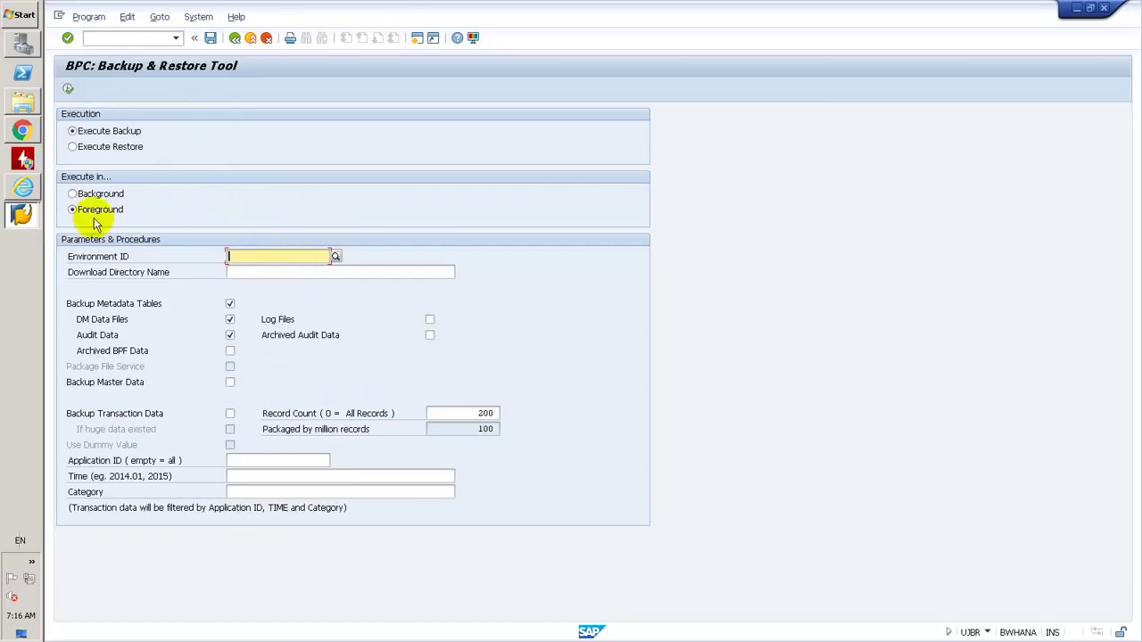
{"action": "left_click", "coordinate": [336, 257]}
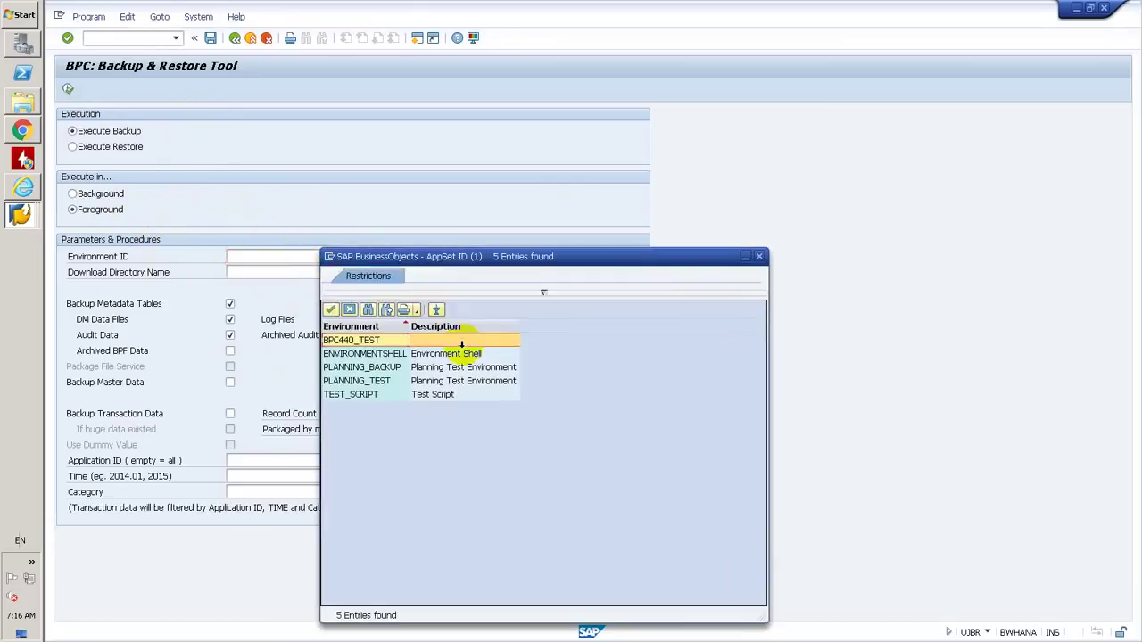
{"action": "double_click", "coordinate": [406, 367]}
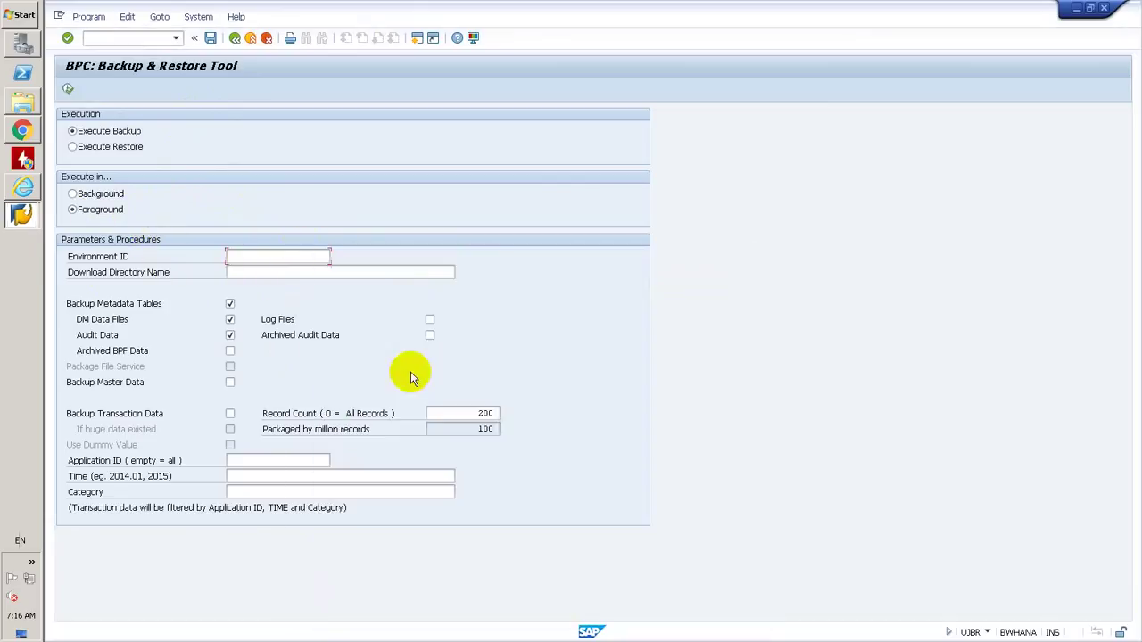
Set the Download Directory Name to the Desktop folder.
{"action": "left_click", "coordinate": [310, 272]}
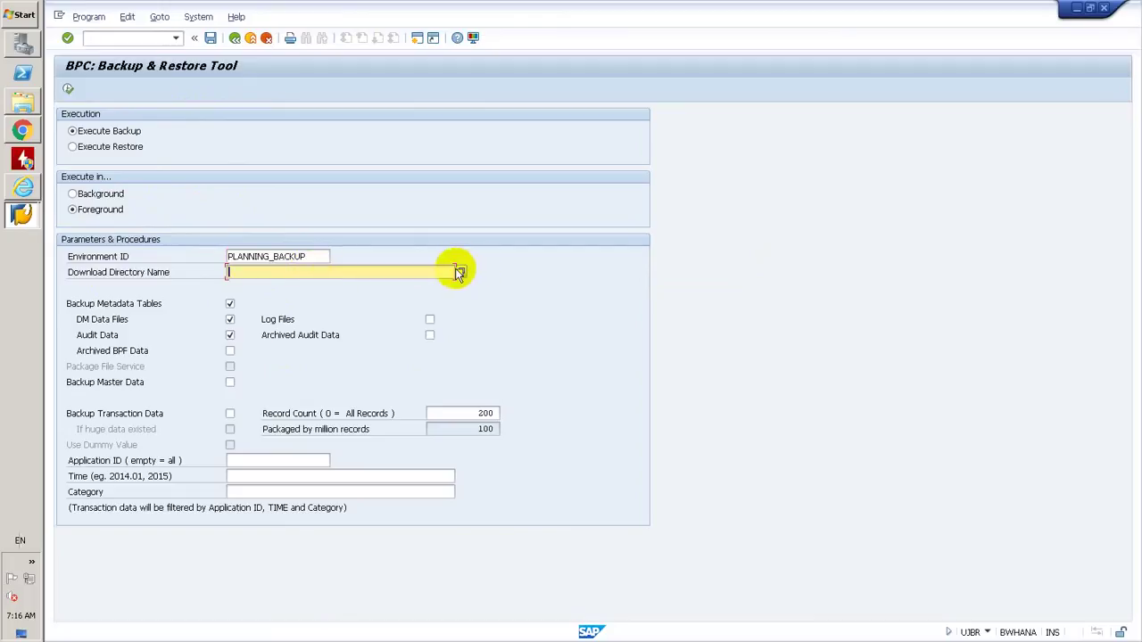
{"action": "left_click", "coordinate": [457, 269]}
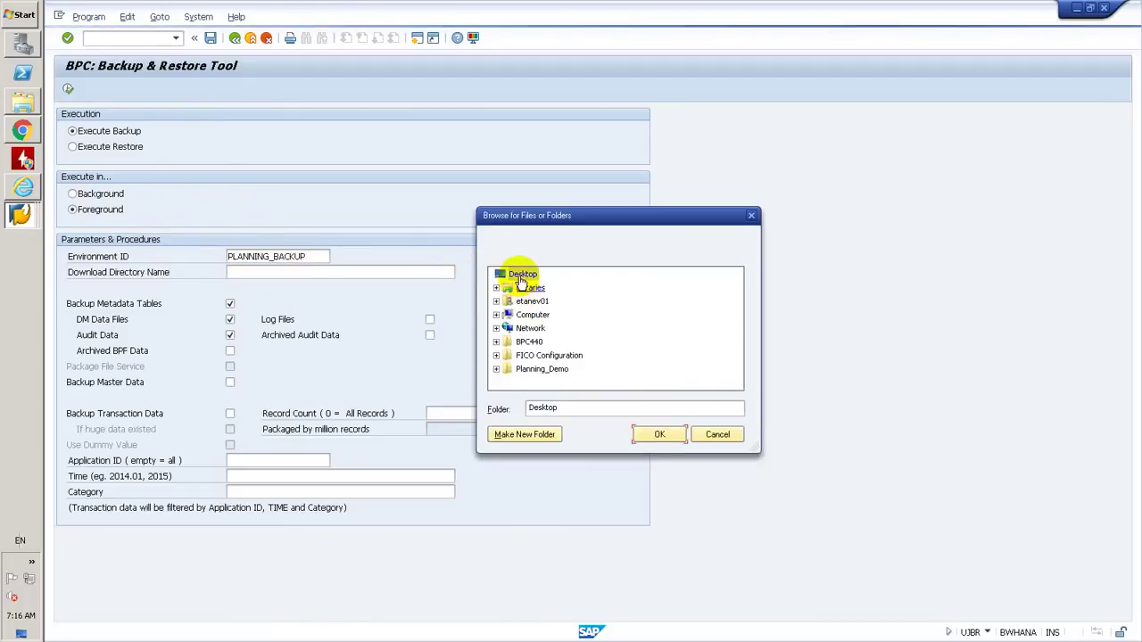
{"action": "left_click", "coordinate": [659, 435]}
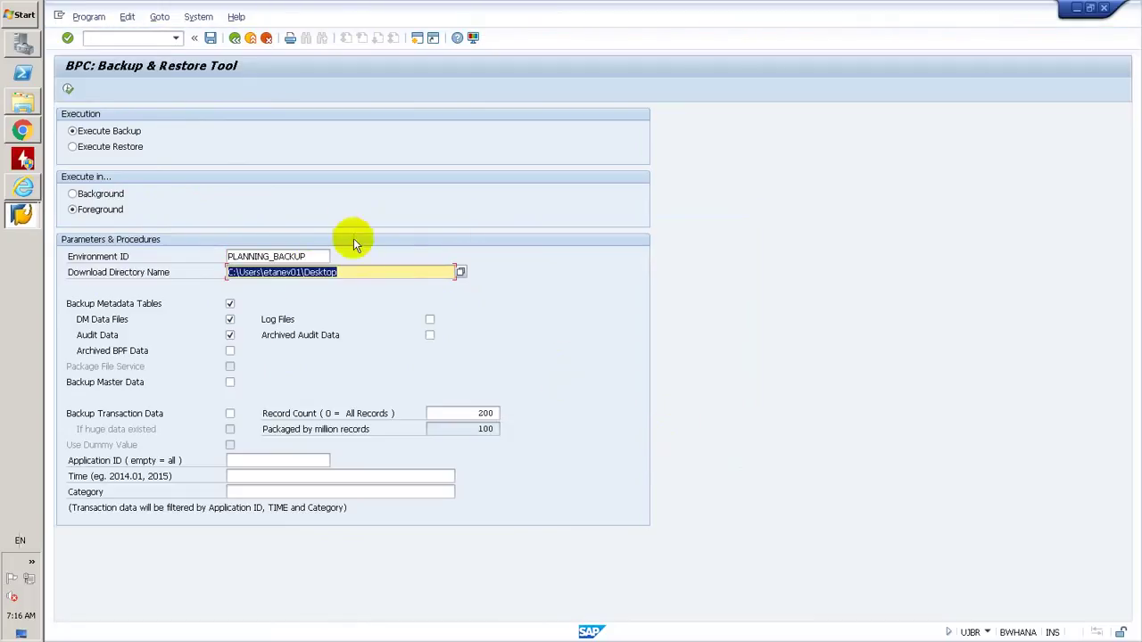
{"action": "left_click", "coordinate": [374, 272]}
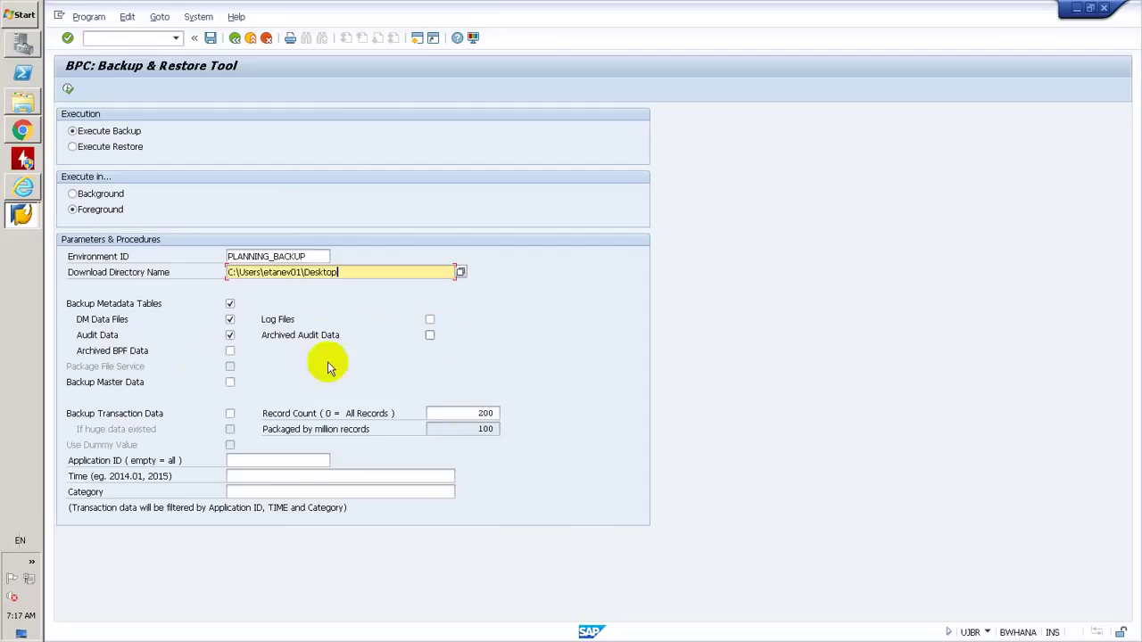
Tick Backup Master Data and Backup Transaction Data, and change Record Count from 200 to 0.
{"action": "left_click", "coordinate": [231, 384]}
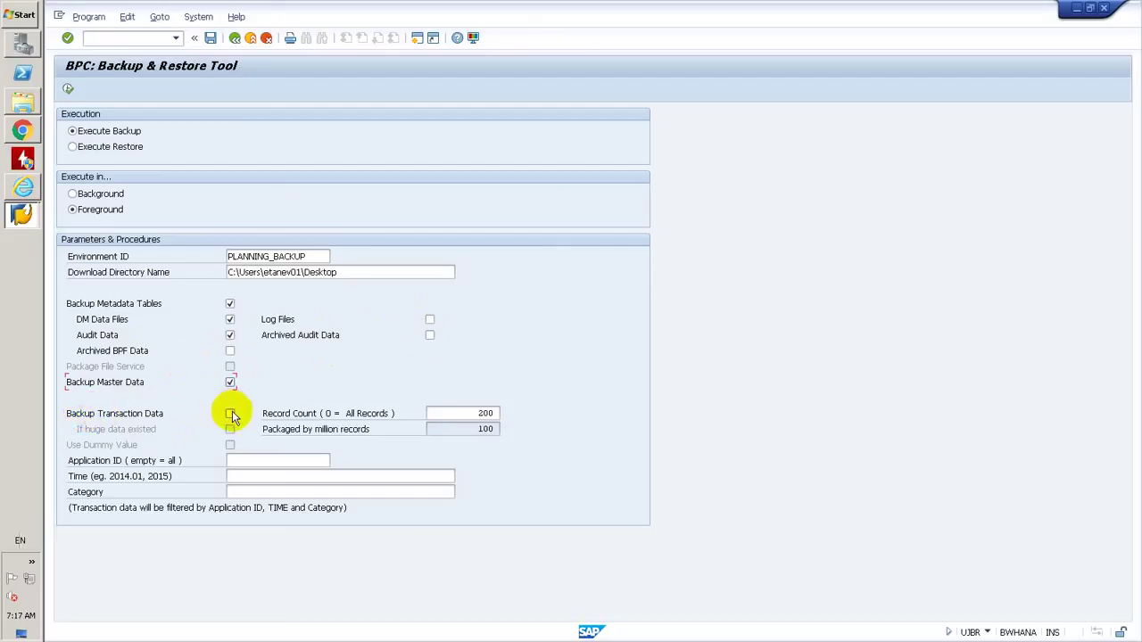
{"action": "left_click", "coordinate": [268, 460]}
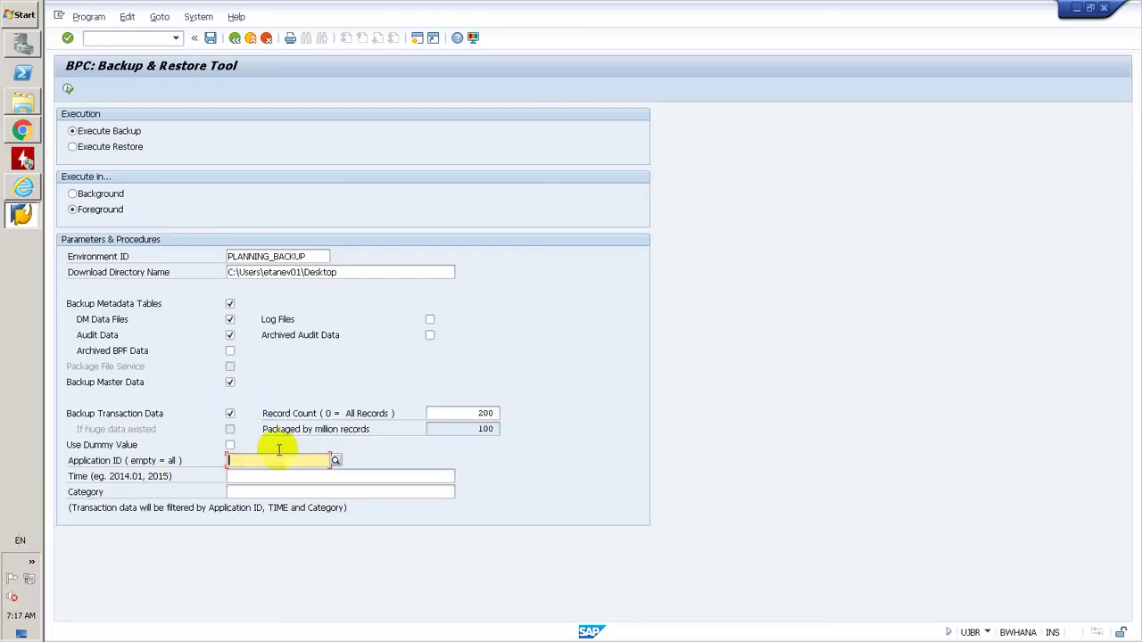
{"action": "left_click", "coordinate": [261, 480]}
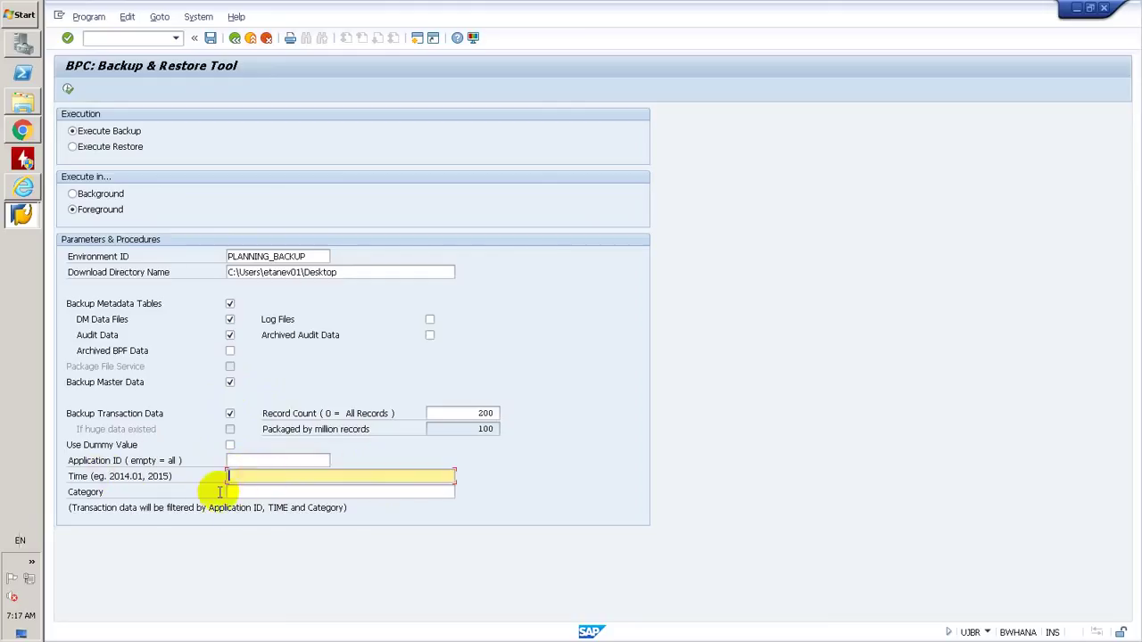
{"action": "left_click", "coordinate": [249, 491]}
{"action": "double_click", "coordinate": [482, 414]}
{"action": "type", "text": "0"}
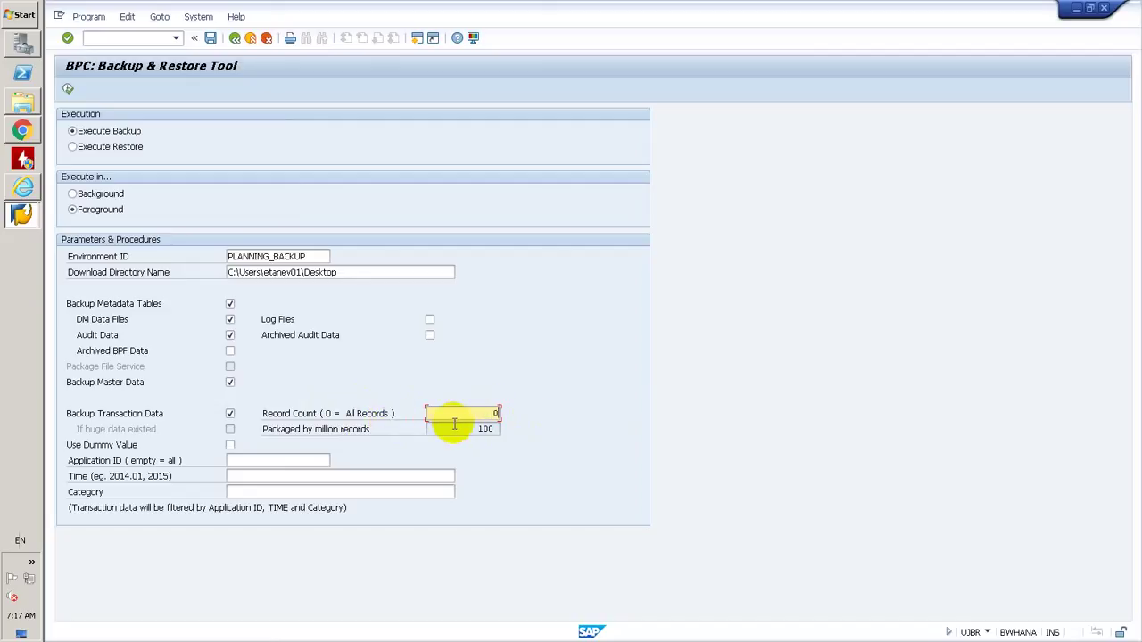
{"action": "left_click", "coordinate": [358, 413]}
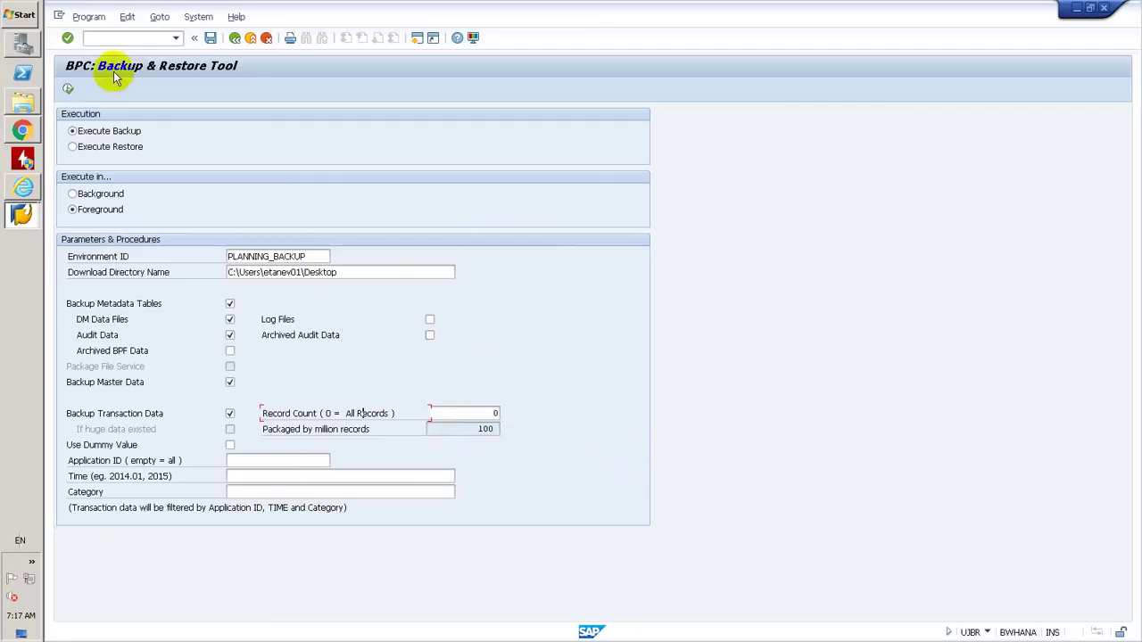
Execute the backup, allow writing PLANNING_BACKUP.zip, and check the success log.
{"action": "left_click", "coordinate": [68, 90]}
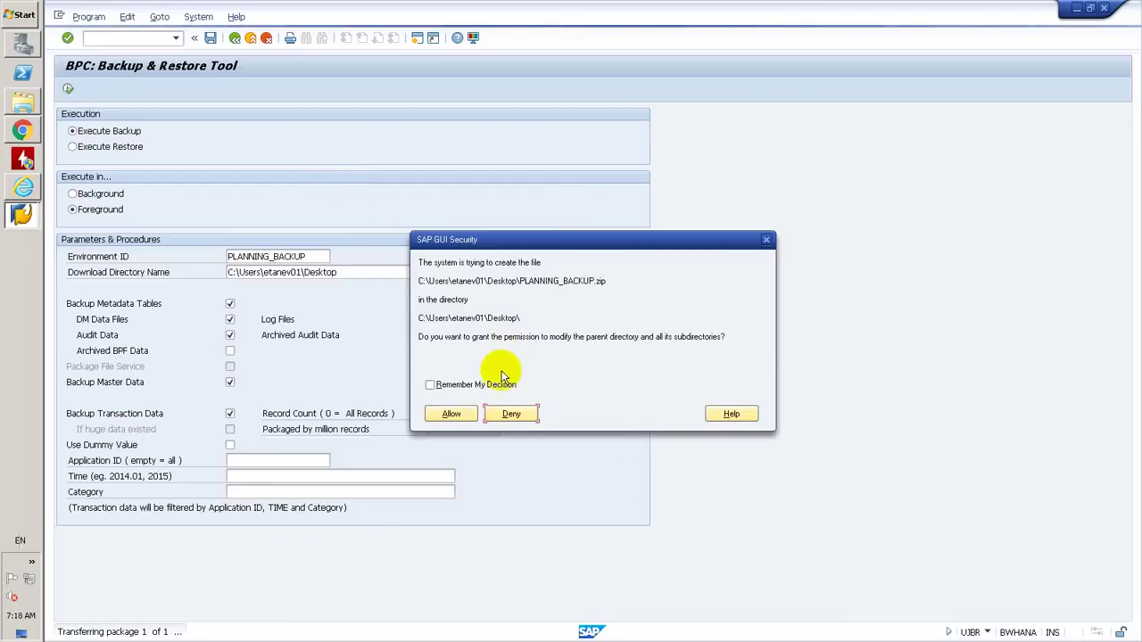
{"action": "left_click", "coordinate": [469, 417]}
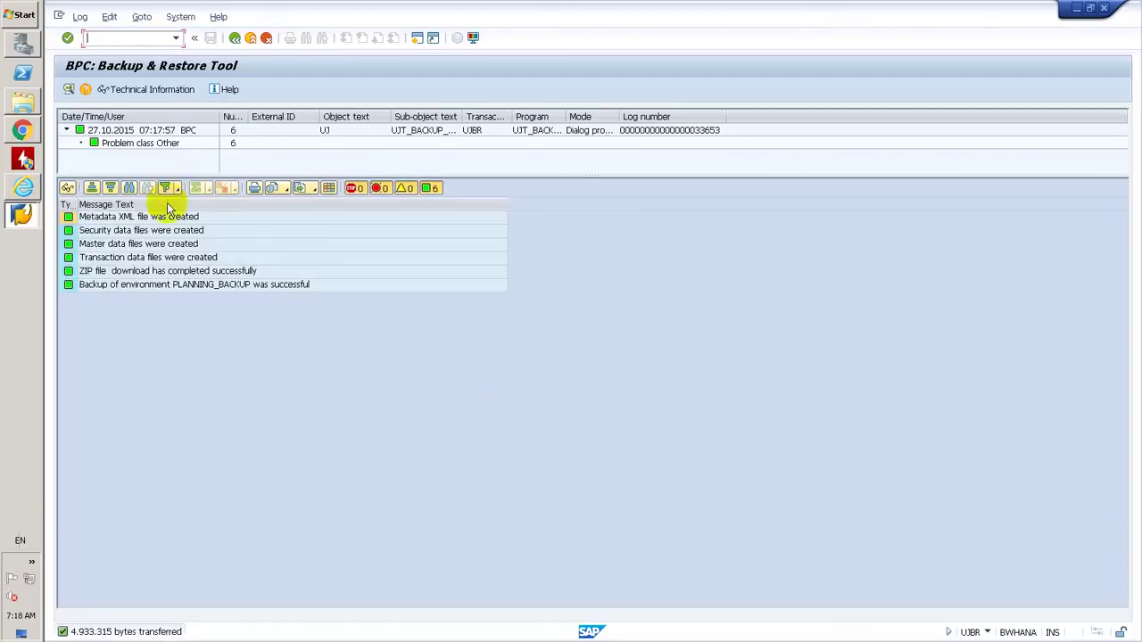
{"action": "left_click", "coordinate": [134, 217]}
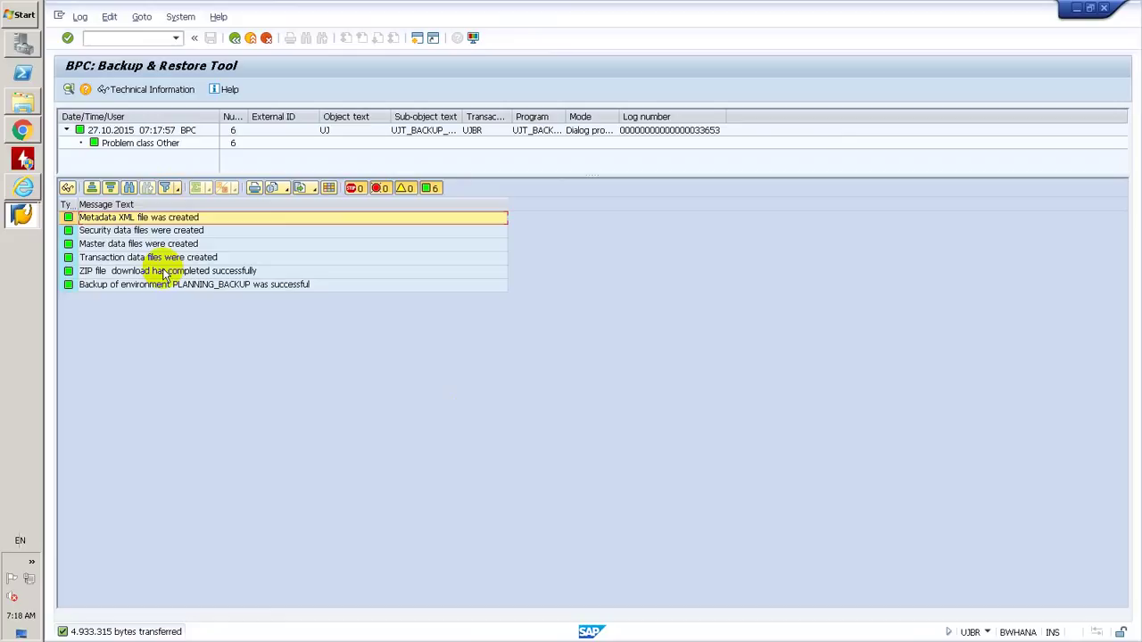
Switch to Execute Restore in the foreground with Environment ID PLANNING_RESTORE.
{"action": "left_click", "coordinate": [235, 39]}
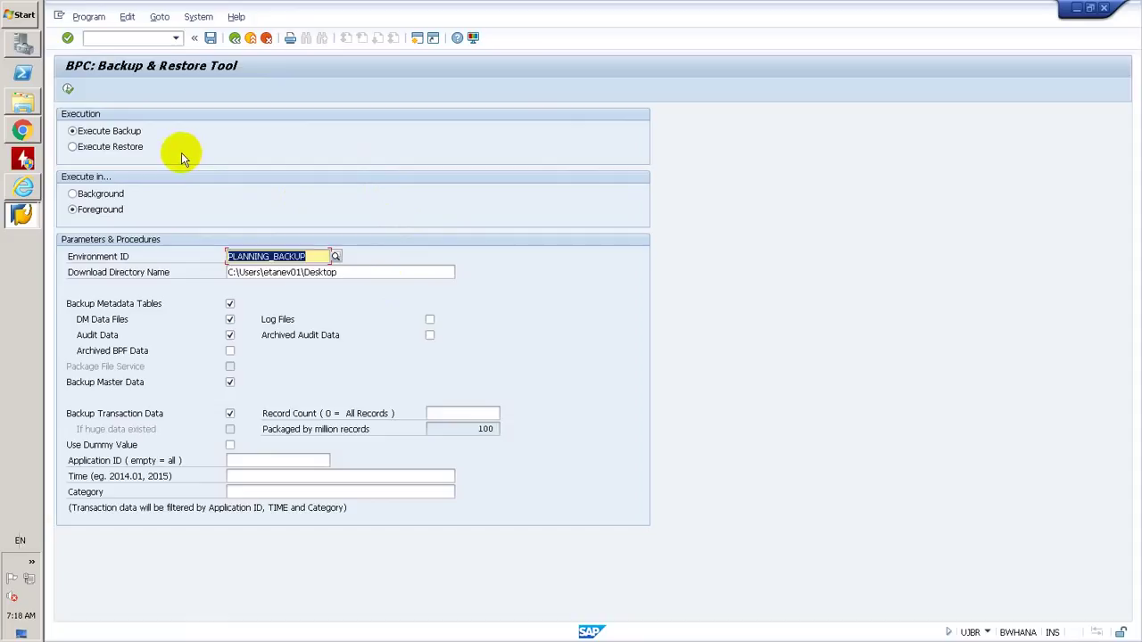
{"action": "left_click", "coordinate": [112, 146]}
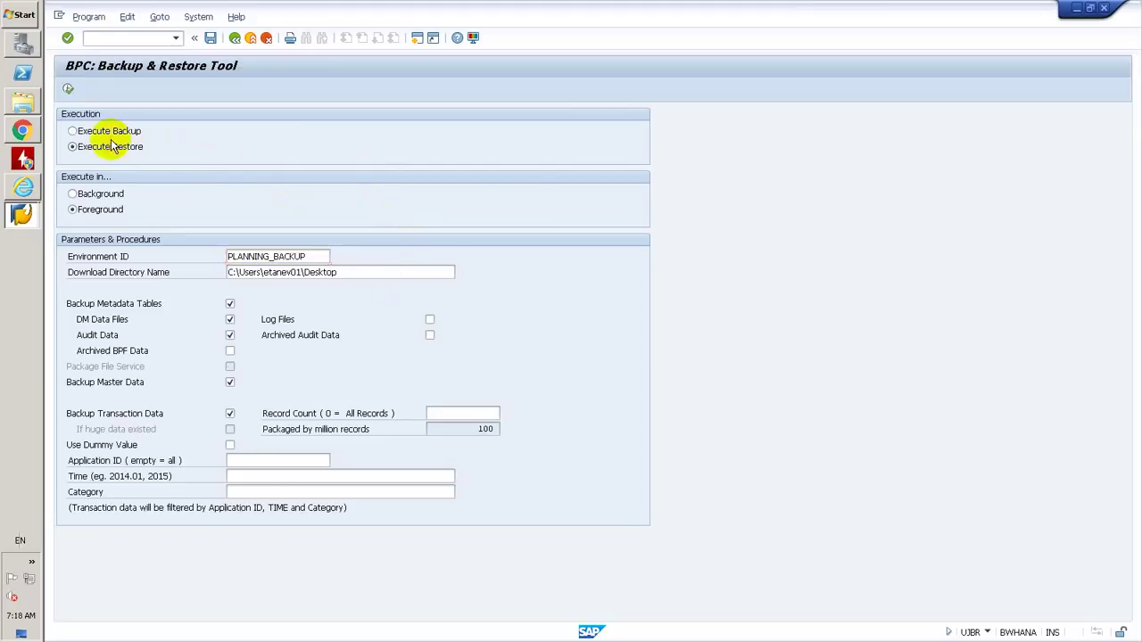
{"action": "left_click", "coordinate": [94, 209]}
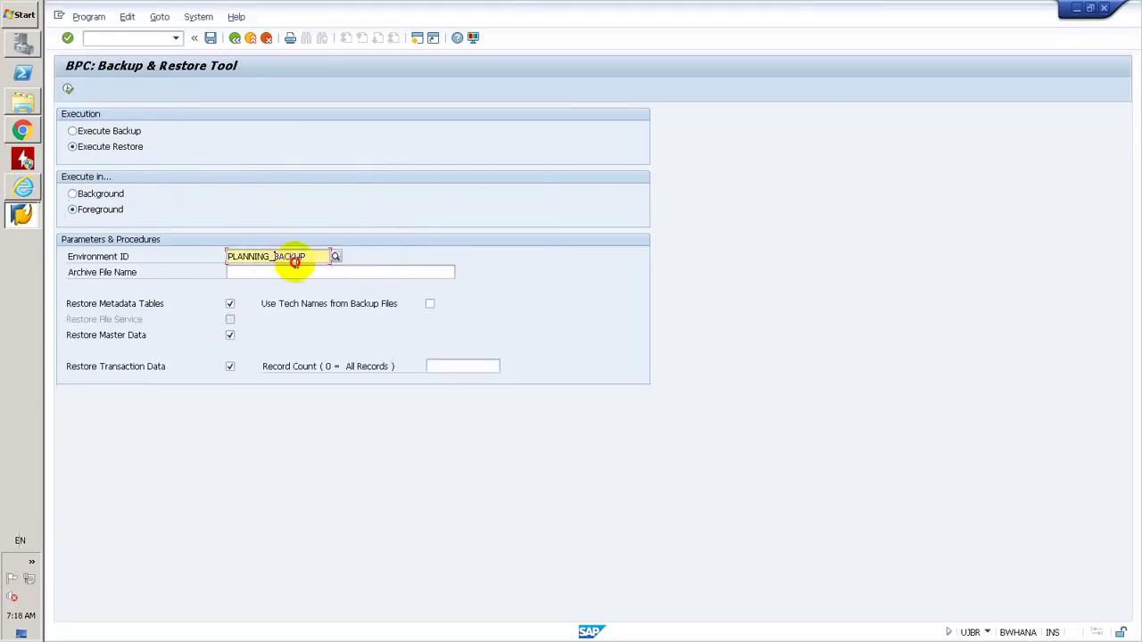
{"action": "left_click_drag", "start_coordinate": [273, 258], "coordinate": [325, 271]}
{"action": "key", "text": "BackSpace"}
{"action": "type", "text": "REST"}
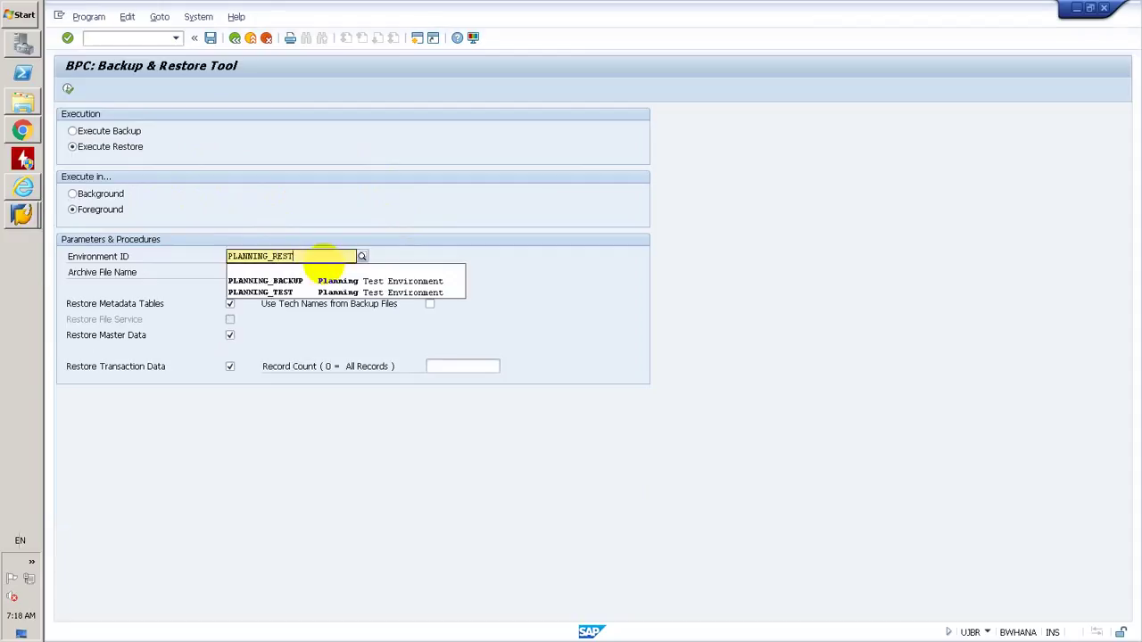
{"action": "type", "text": "ORE"}
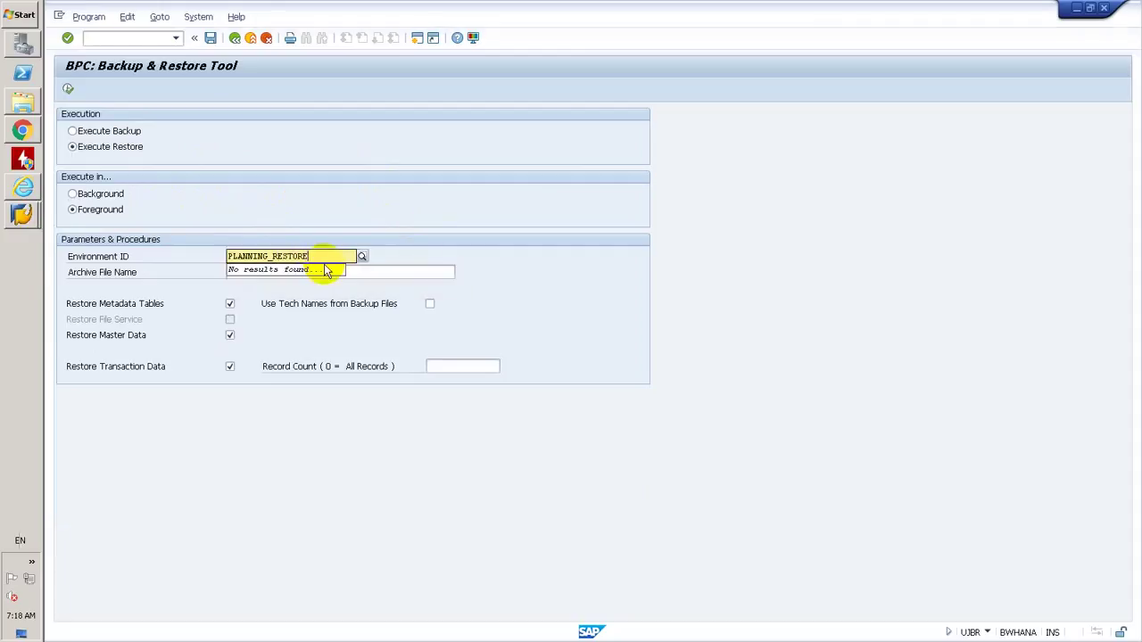
Choose PLANNING_BACKUP.zip on the Desktop as the restore archive file.
{"action": "left_click", "coordinate": [402, 272]}
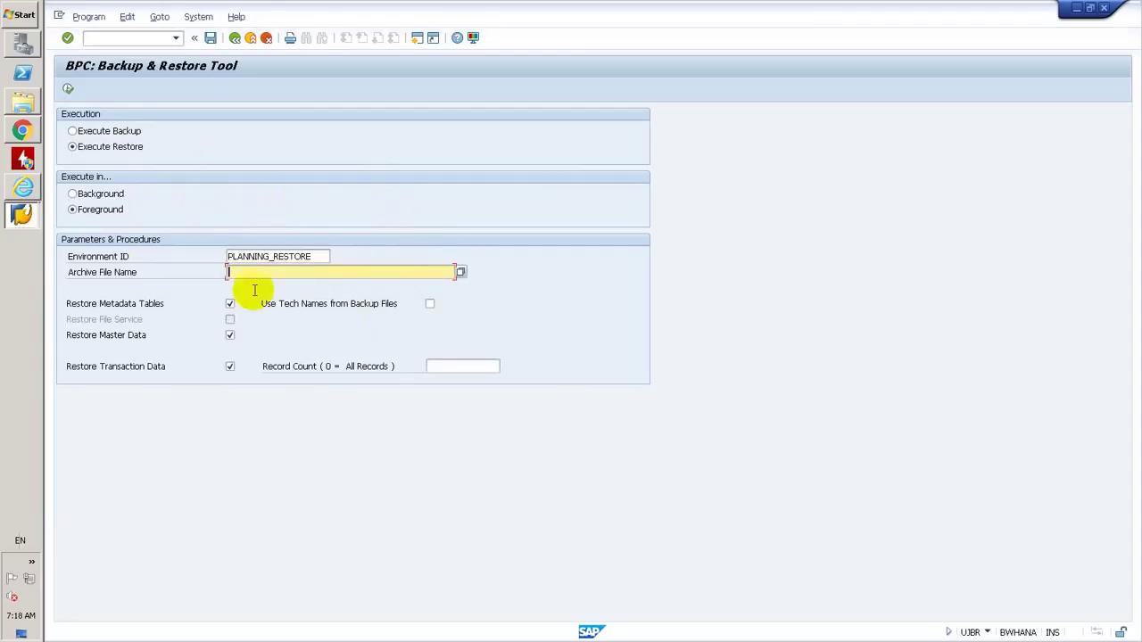
{"action": "left_click", "coordinate": [462, 272]}
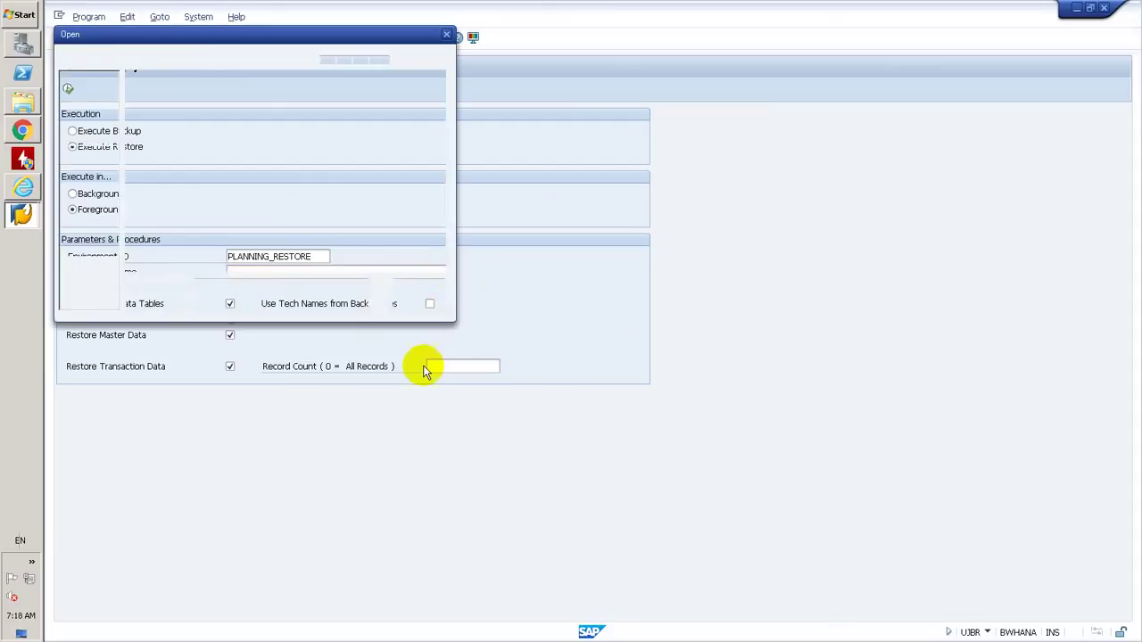
{"action": "scroll", "coordinate": [438, 201], "scroll_direction": "down", "scroll_amount": 3}
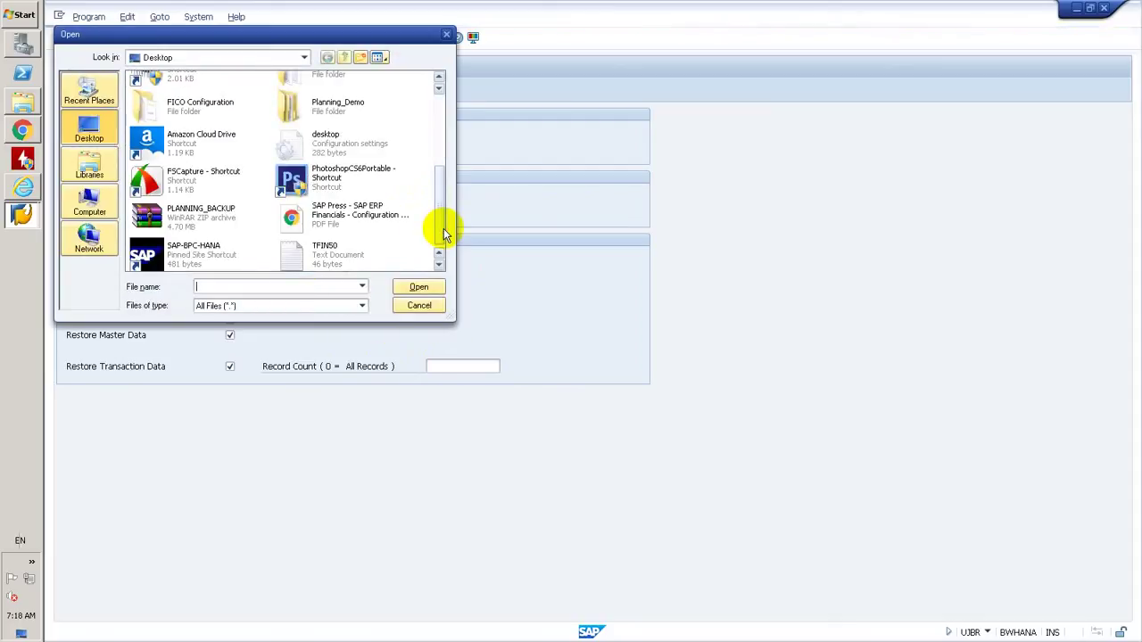
{"action": "left_click", "coordinate": [194, 219]}
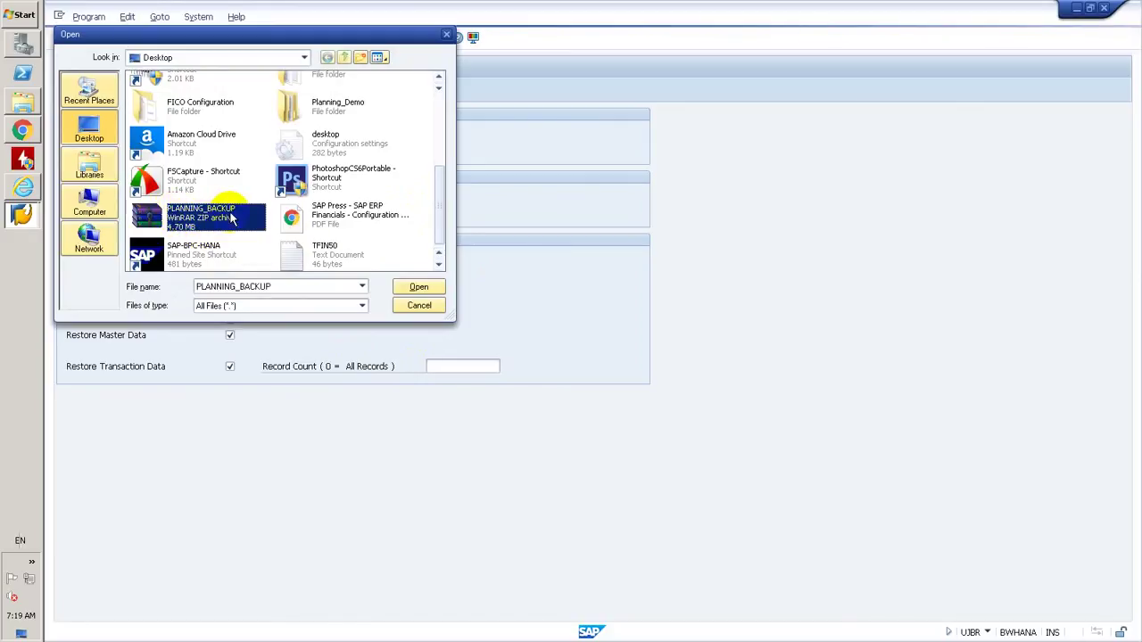
{"action": "left_click", "coordinate": [409, 282]}
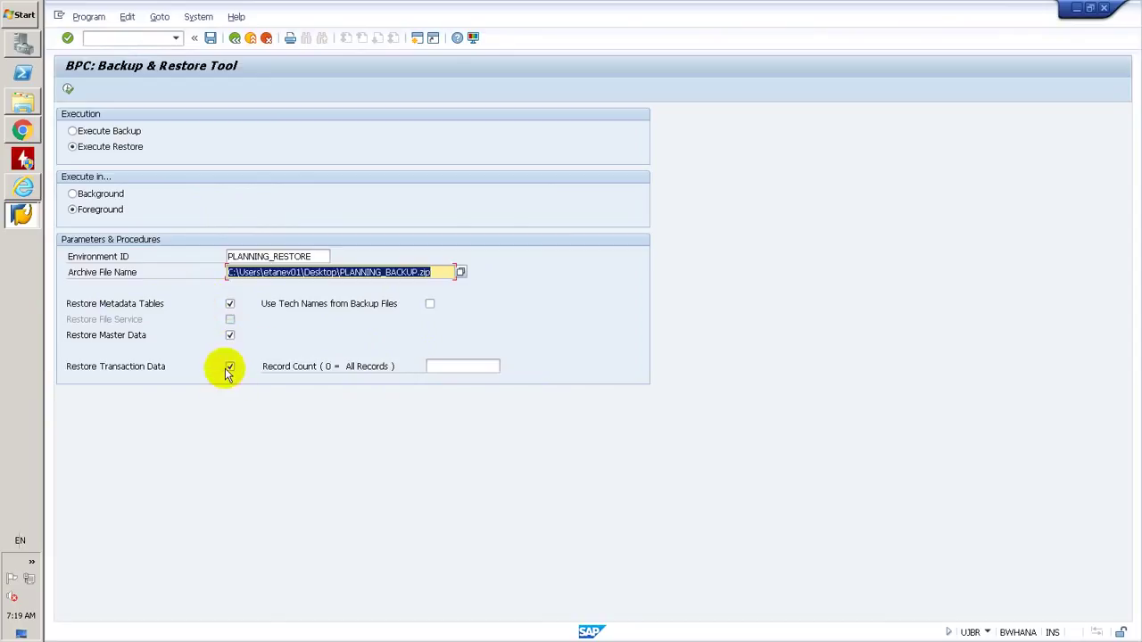
Execute the restore into PLANNING_RESTORE and allow access to PLANNING_BACKUP.zip.
{"action": "left_click", "coordinate": [487, 370]}
{"action": "type", "text": "0"}
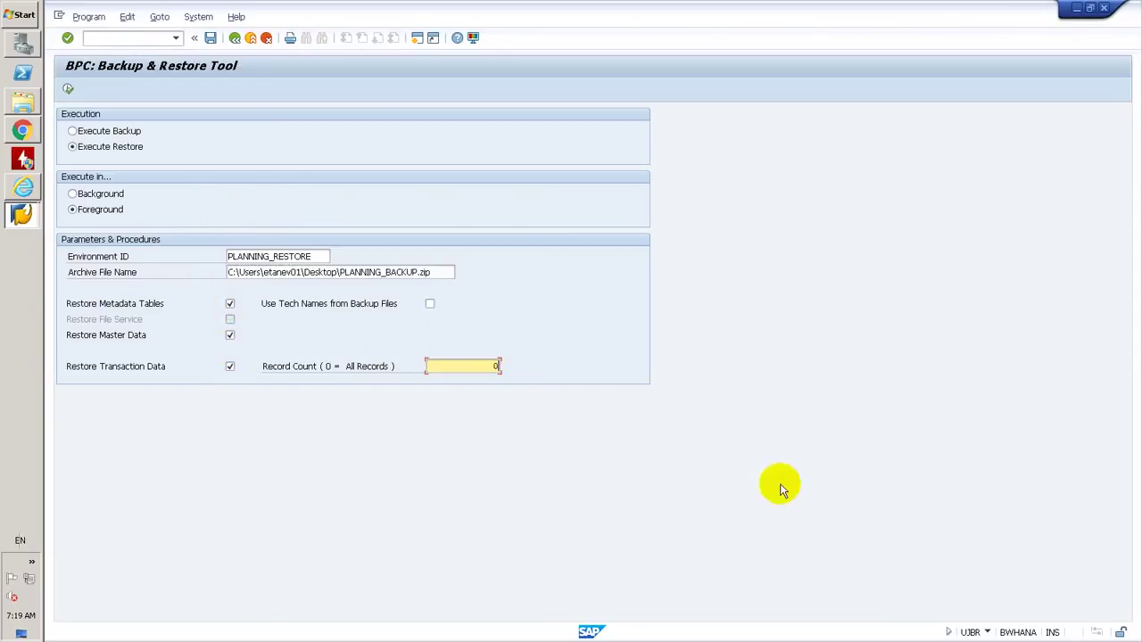
{"action": "left_click", "coordinate": [639, 328]}
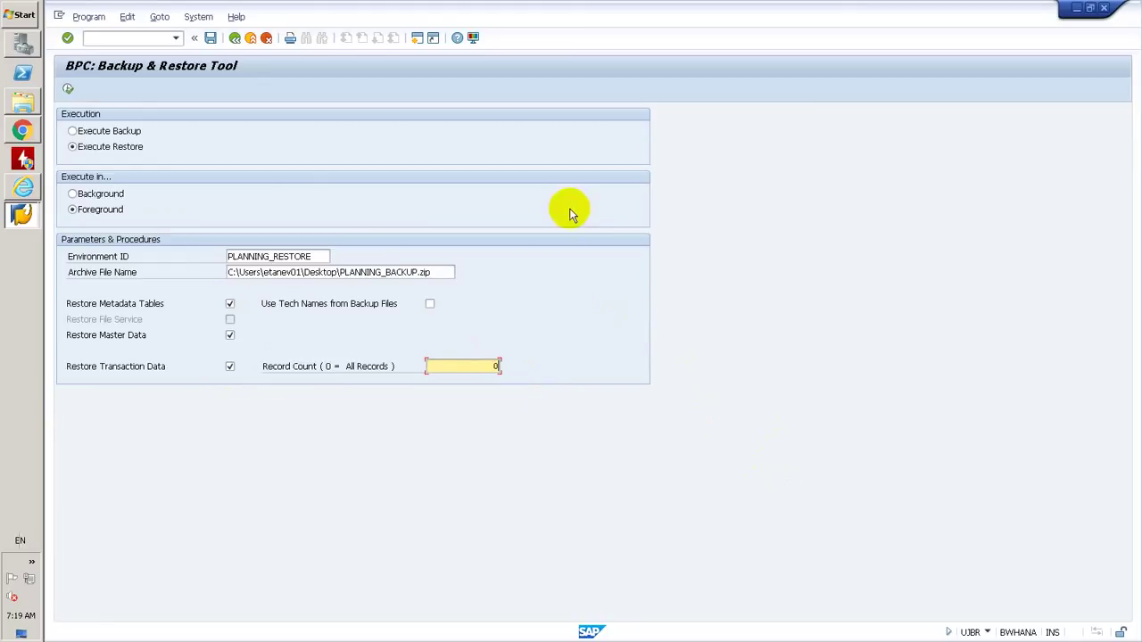
{"action": "left_click", "coordinate": [68, 92]}
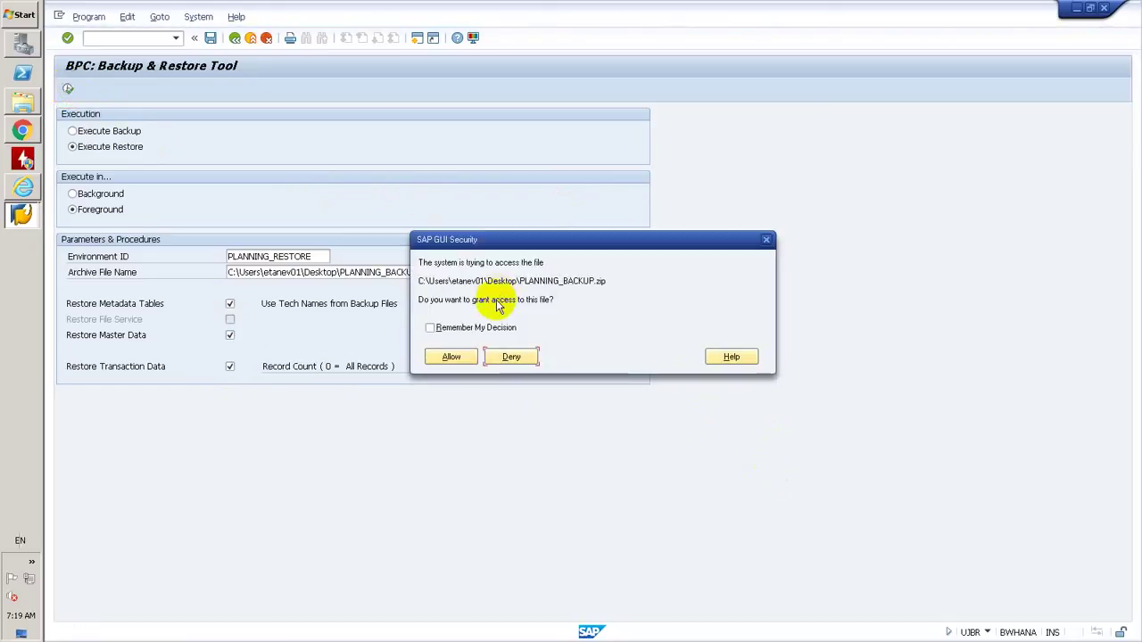
{"action": "left_click", "coordinate": [465, 357]}
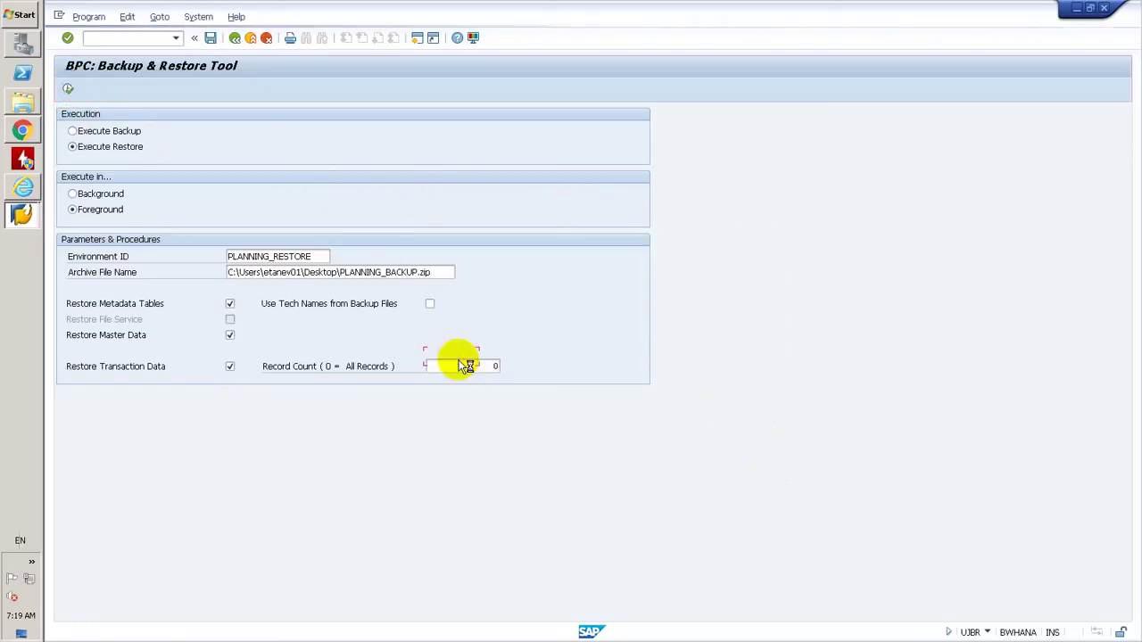